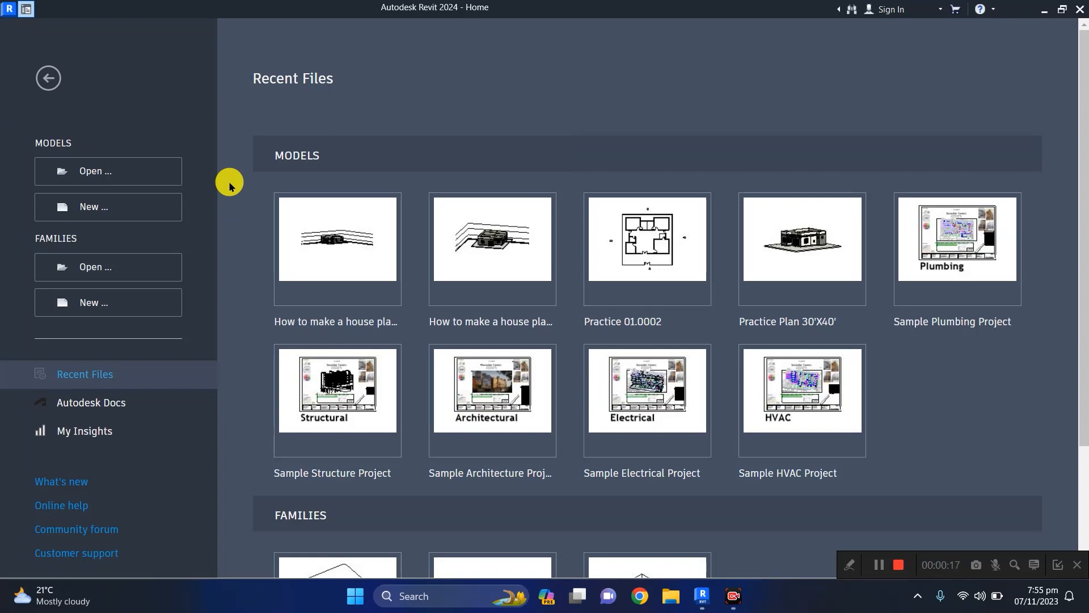
{"action": "left_click", "coordinate": [849, 564]}
{"action": "left_click", "coordinate": [702, 564]}
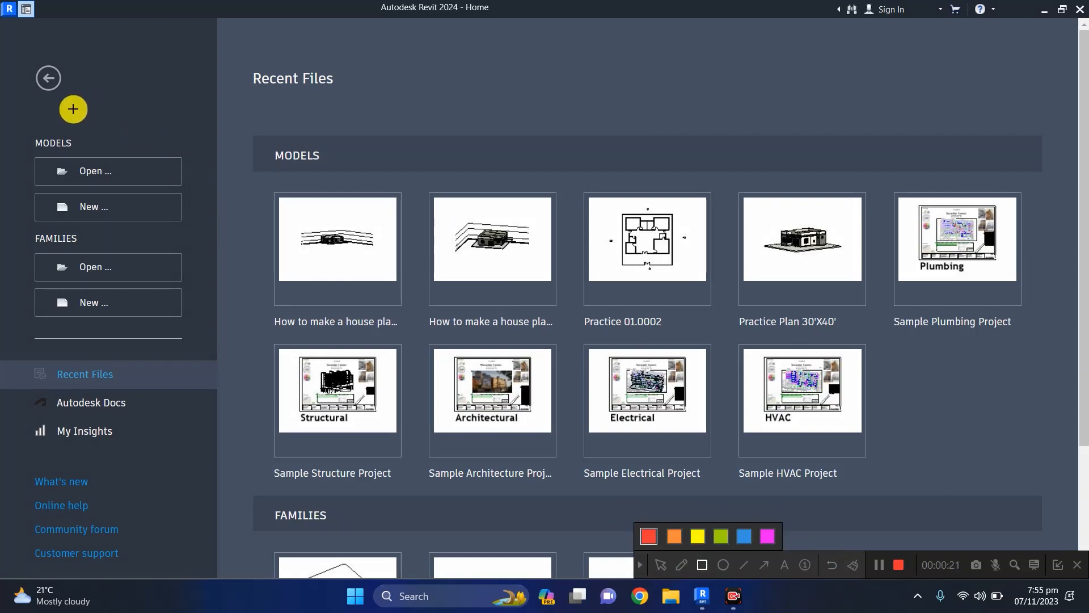
{"action": "mouse_move", "coordinate": [12, 129]}
{"action": "left_mouse_down"}
{"action": "mouse_move", "coordinate": [122, 156]}
{"action": "mouse_move", "coordinate": [112, 153]}
{"action": "left_mouse_up"}
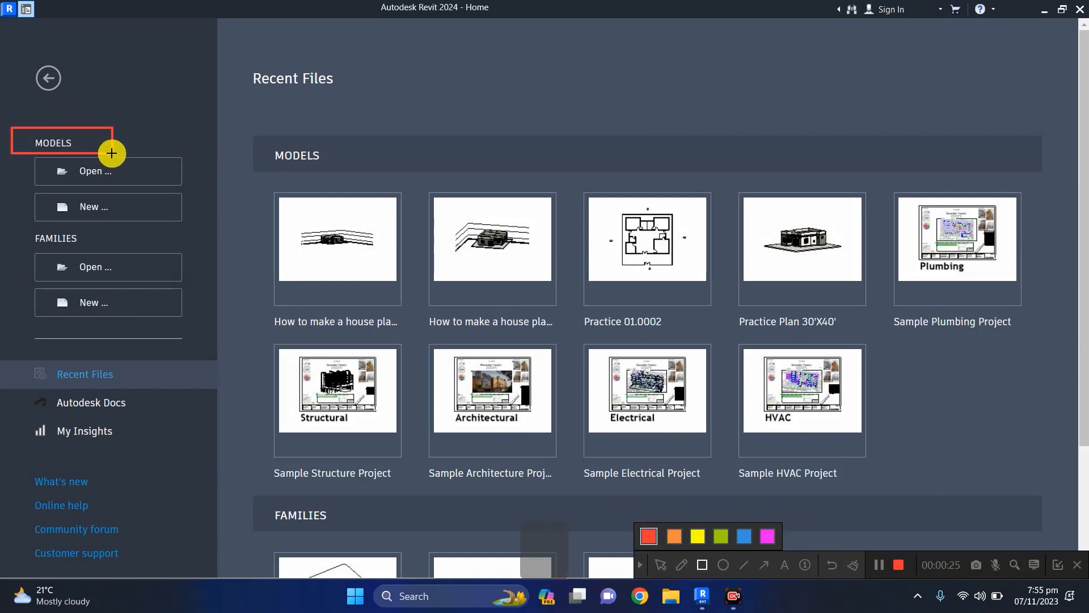
{"action": "key", "text": "ctrl+d"}
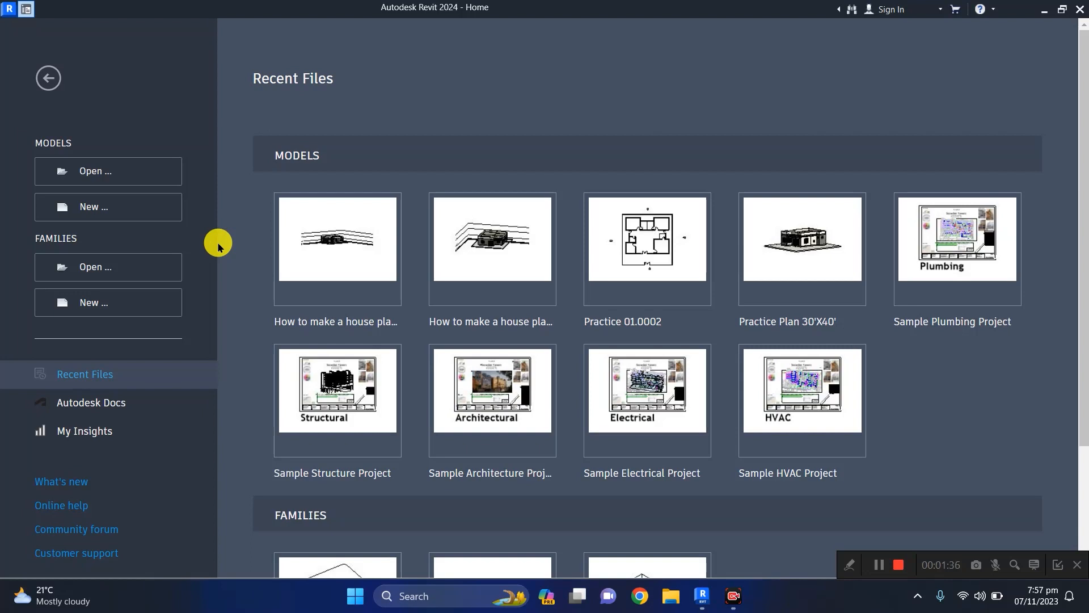
{"action": "key", "text": "ctrl+F10"}
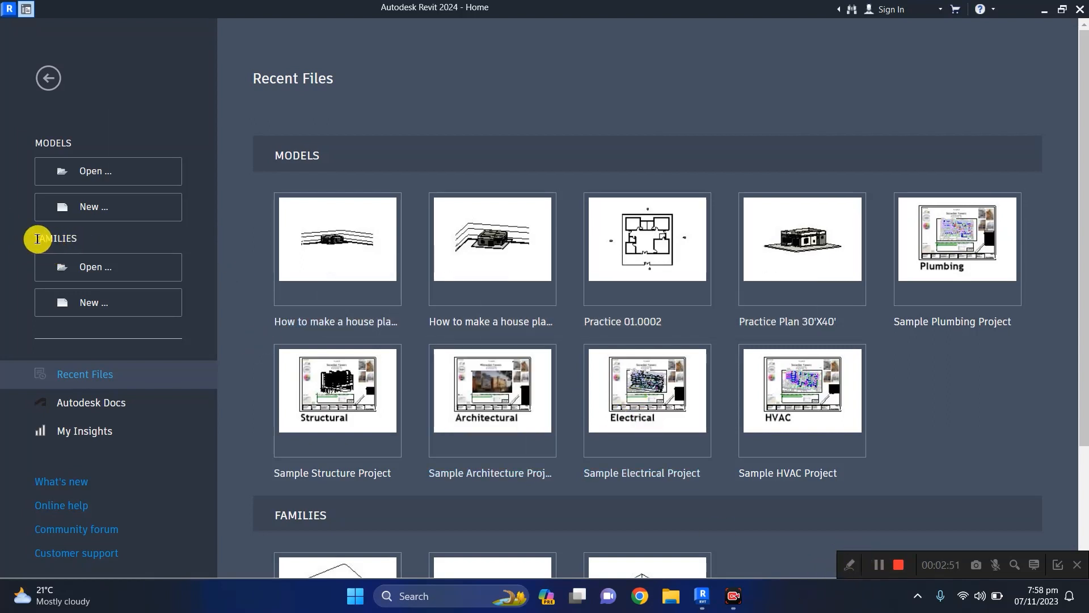
{"action": "left_click_drag", "start_coordinate": [20, 239], "coordinate": [88, 238]}
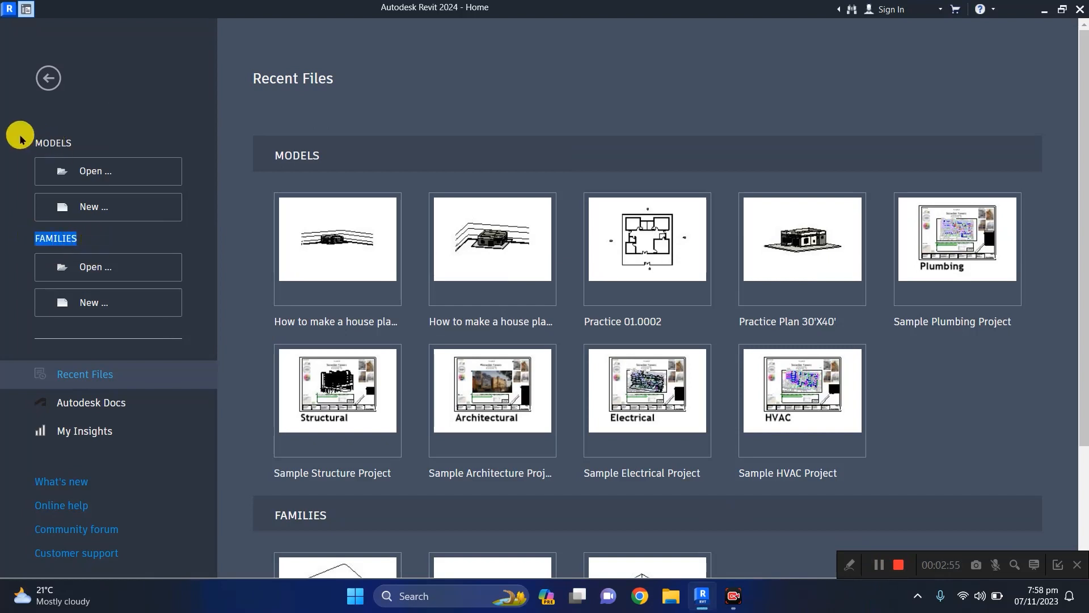
{"action": "left_click_drag", "start_coordinate": [20, 142], "coordinate": [93, 143]}
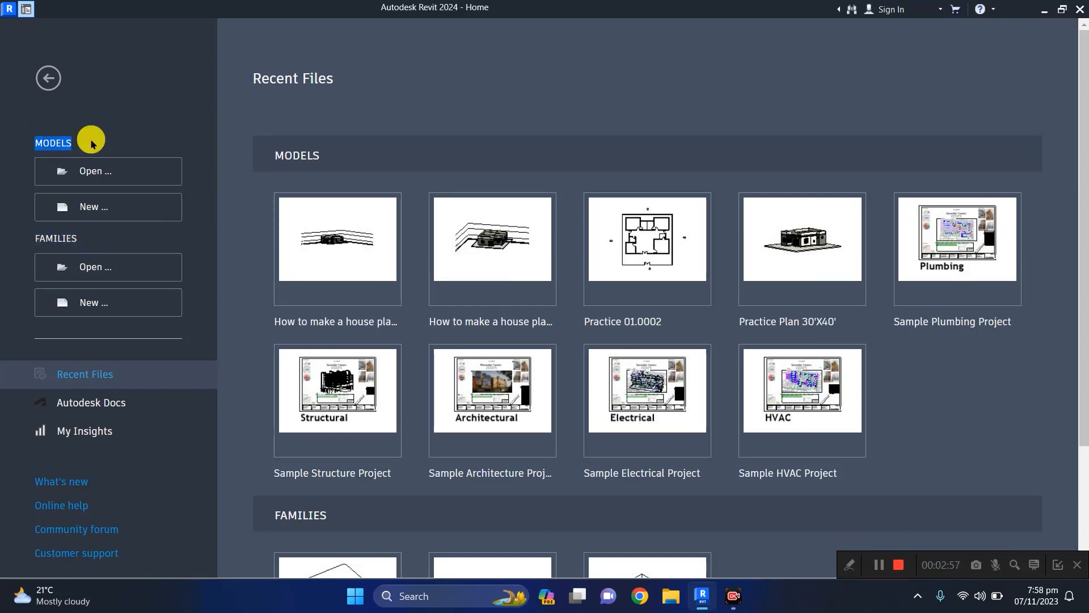
{"action": "left_click", "coordinate": [42, 142]}
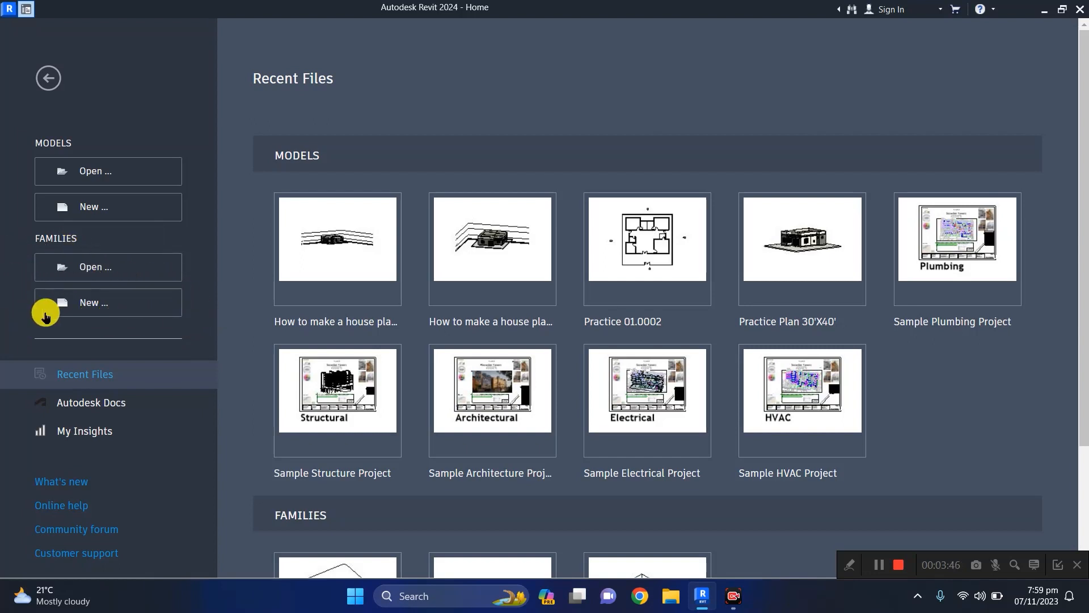
Step: Create a new family from the Metric Generic Model.rft template in the English family templates folder
{"action": "left_click", "coordinate": [123, 317]}
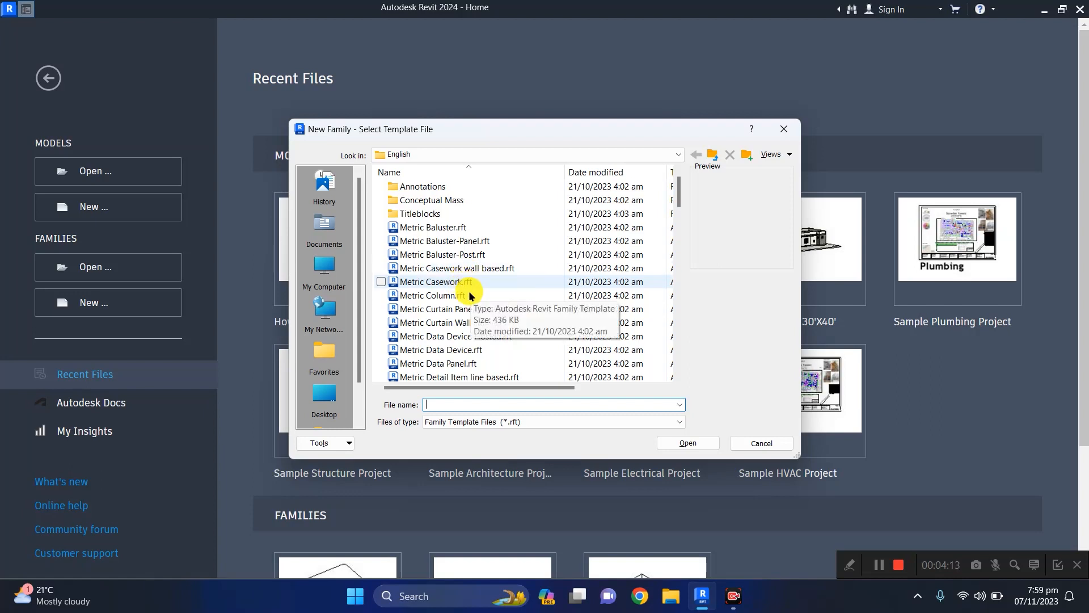
{"action": "left_click", "coordinate": [428, 152]}
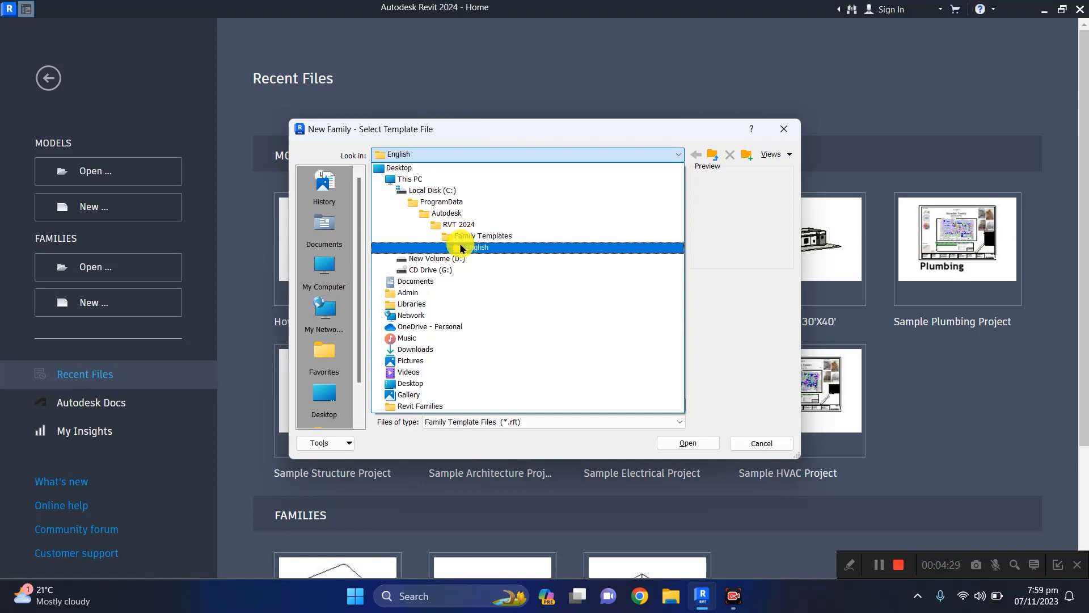
{"action": "left_click", "coordinate": [781, 128]}
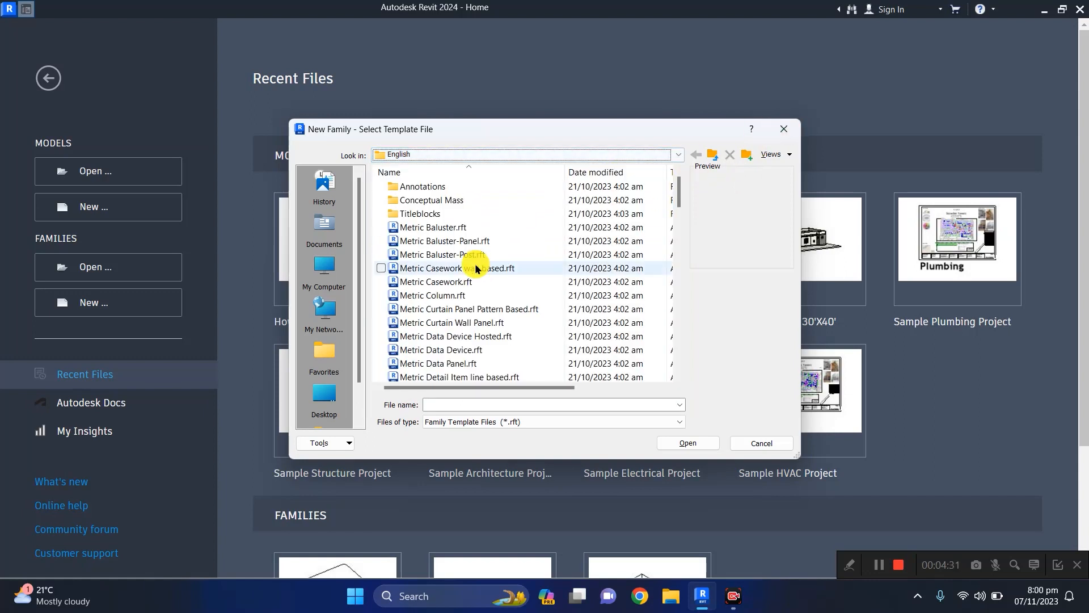
{"action": "scroll", "coordinate": [475, 299], "scroll_direction": "down", "scroll_amount": 4}
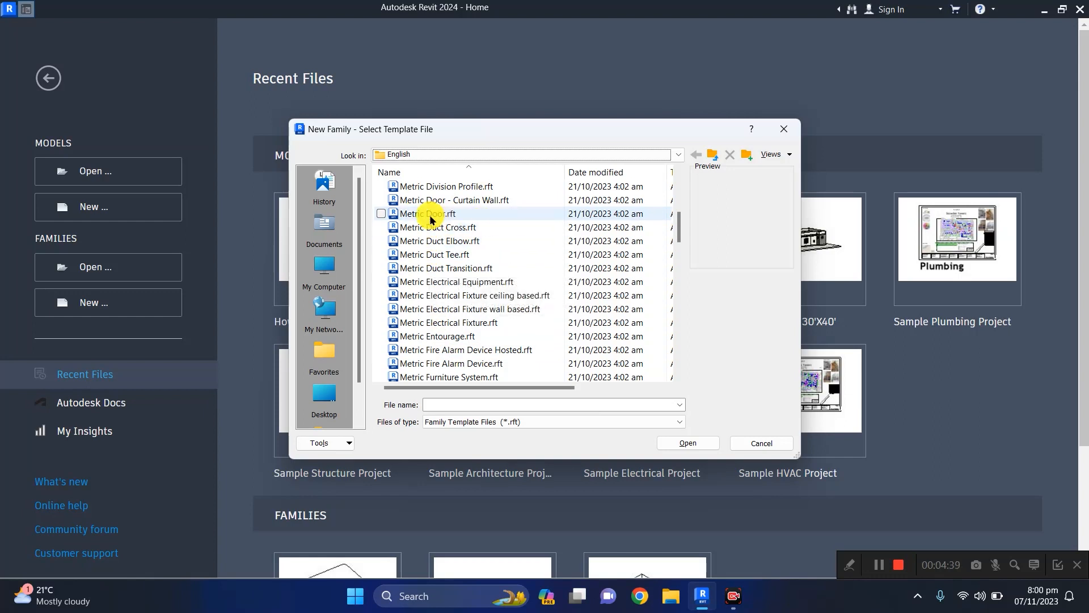
{"action": "left_click", "coordinate": [431, 270]}
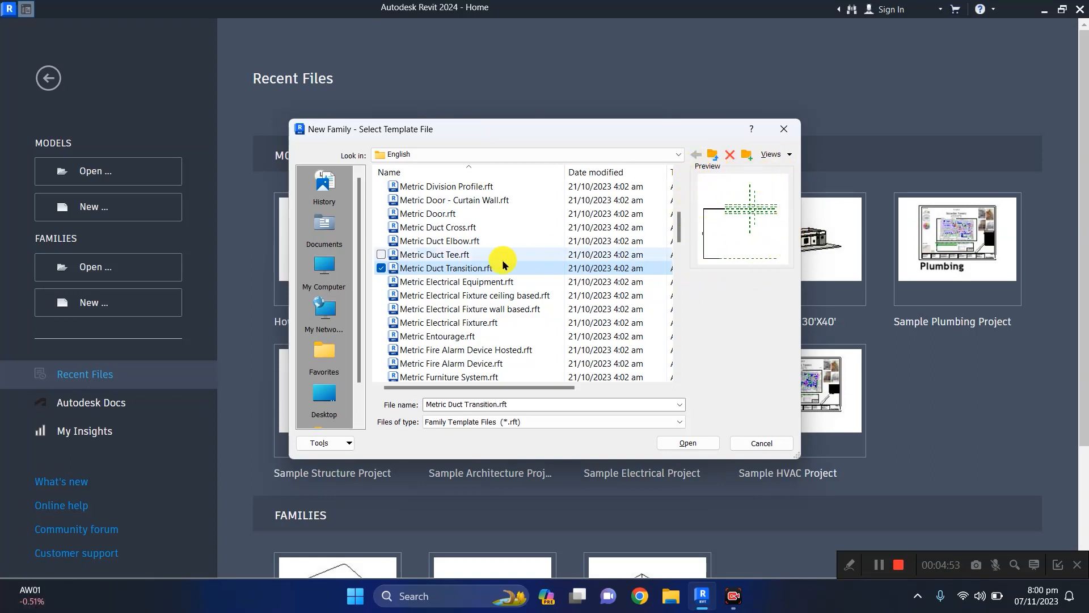
{"action": "scroll", "coordinate": [486, 263], "scroll_direction": "down", "scroll_amount": 1}
{"action": "scroll", "coordinate": [435, 346], "scroll_direction": "down", "scroll_amount": 1}
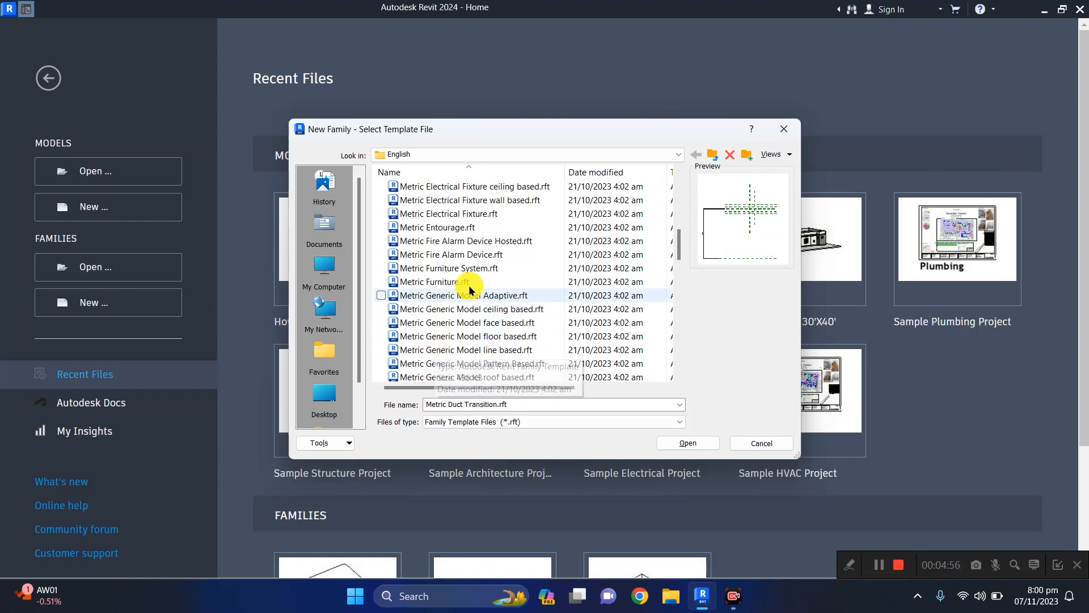
{"action": "scroll", "coordinate": [437, 352], "scroll_direction": "down", "scroll_amount": 1}
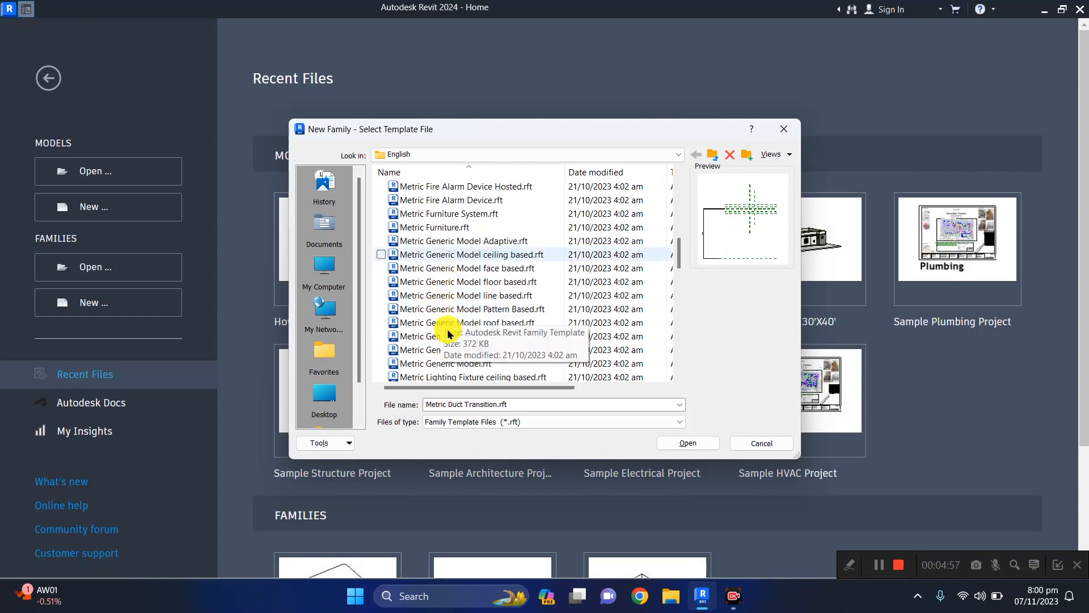
{"action": "left_click", "coordinate": [432, 366]}
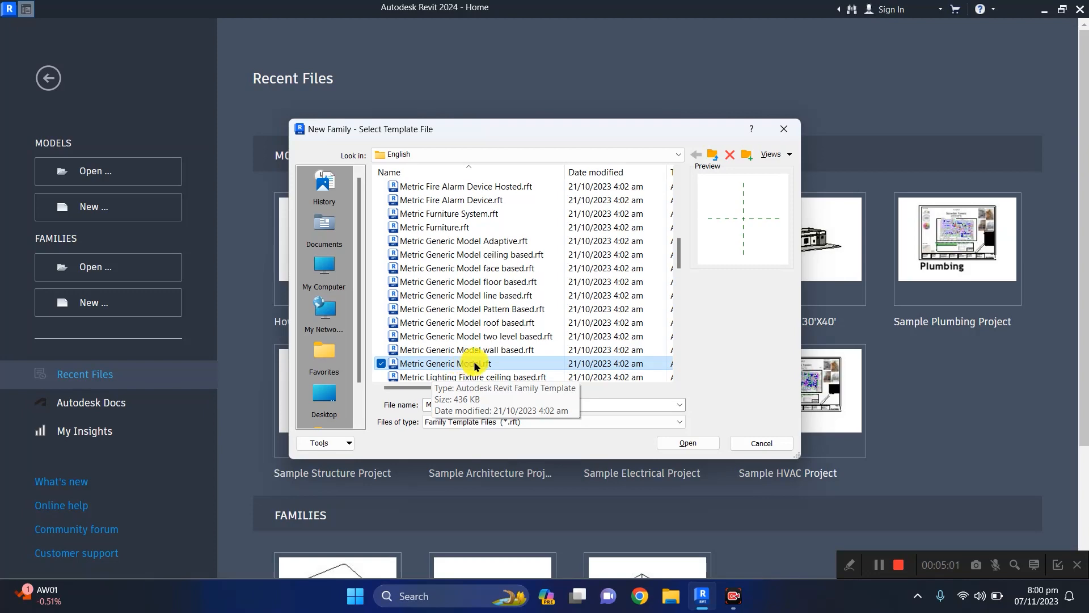
{"action": "left_click", "coordinate": [687, 443]}
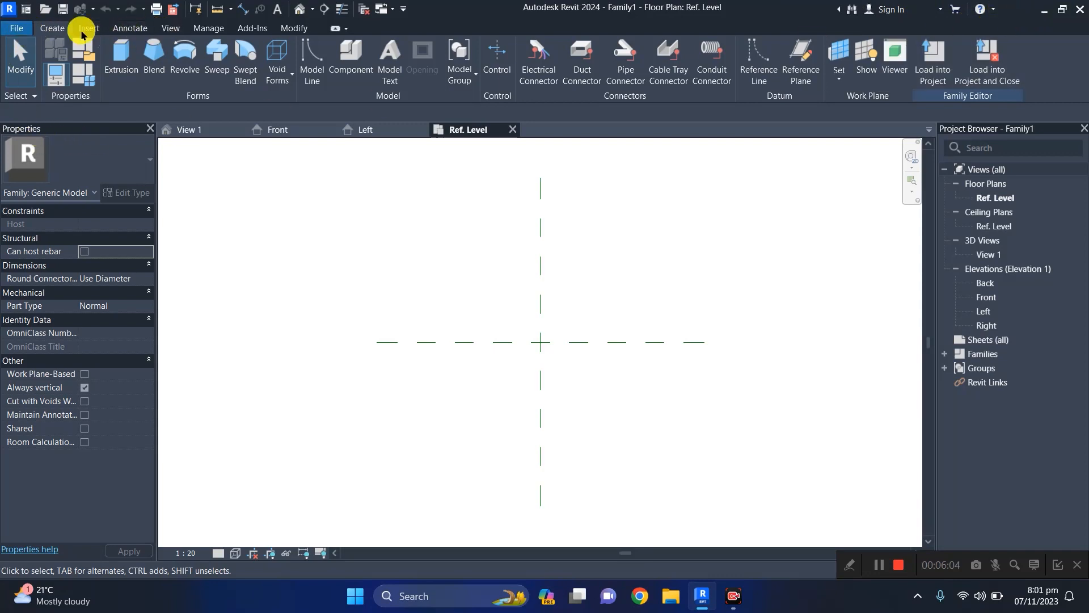
Step: Look through the family editor's creation, insertion, annotation, view, management, add-in and modification tools, ending at the creation tools
{"action": "left_click", "coordinate": [17, 28]}
{"action": "left_click", "coordinate": [53, 29]}
{"action": "left_click", "coordinate": [88, 28]}
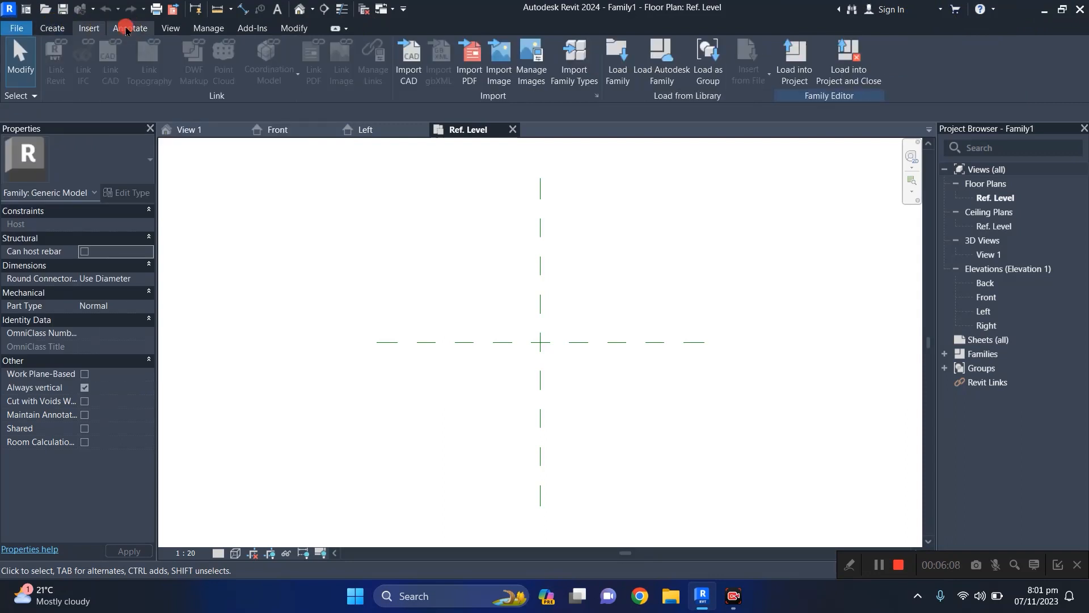
{"action": "left_click", "coordinate": [126, 28]}
{"action": "left_click", "coordinate": [170, 27]}
{"action": "left_click", "coordinate": [209, 28]}
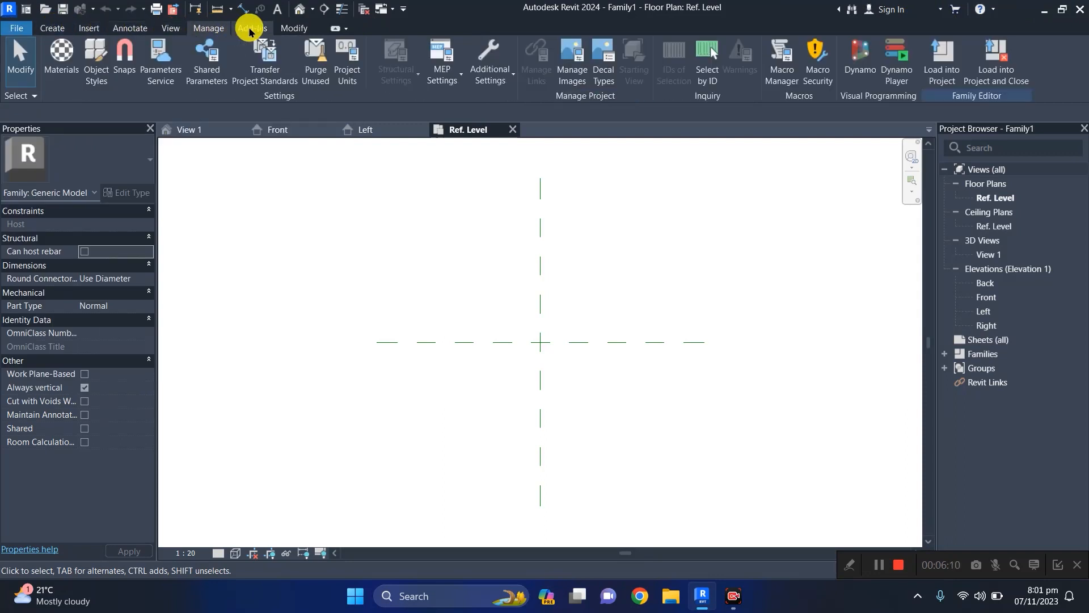
{"action": "left_click", "coordinate": [250, 28]}
{"action": "left_click", "coordinate": [289, 29]}
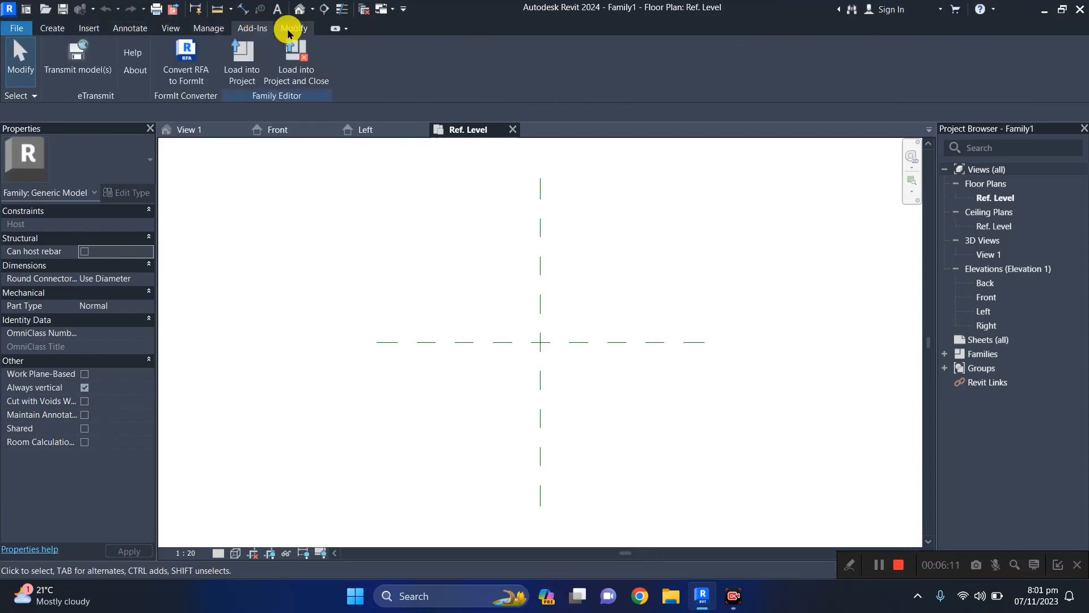
{"action": "left_click", "coordinate": [46, 31]}
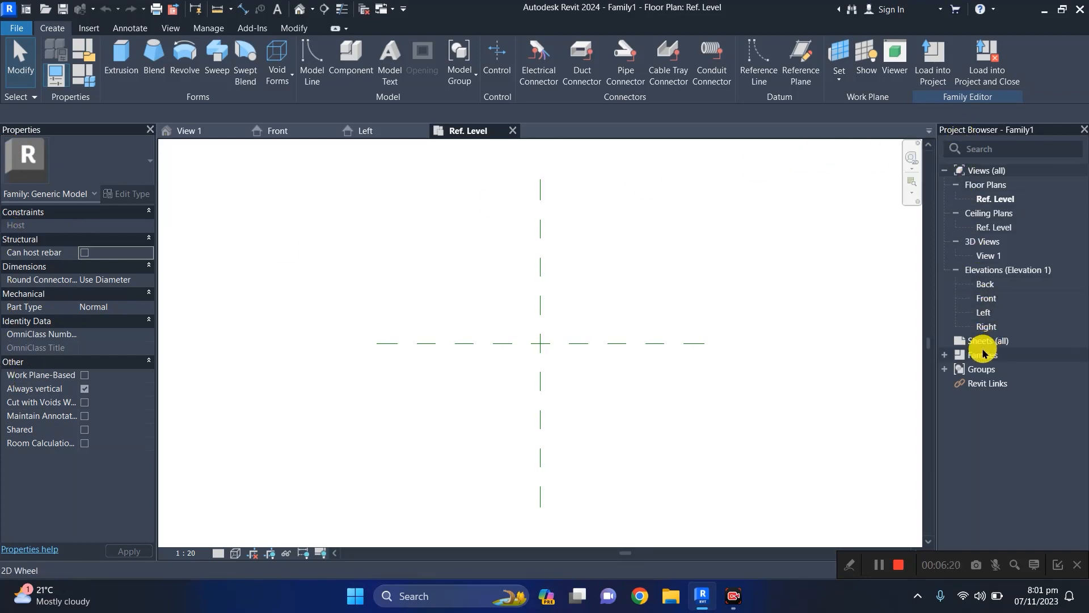
Step: Examine the family's view categories: floor plans, ceiling plans, 3D views and elevations
{"action": "left_click", "coordinate": [982, 191]}
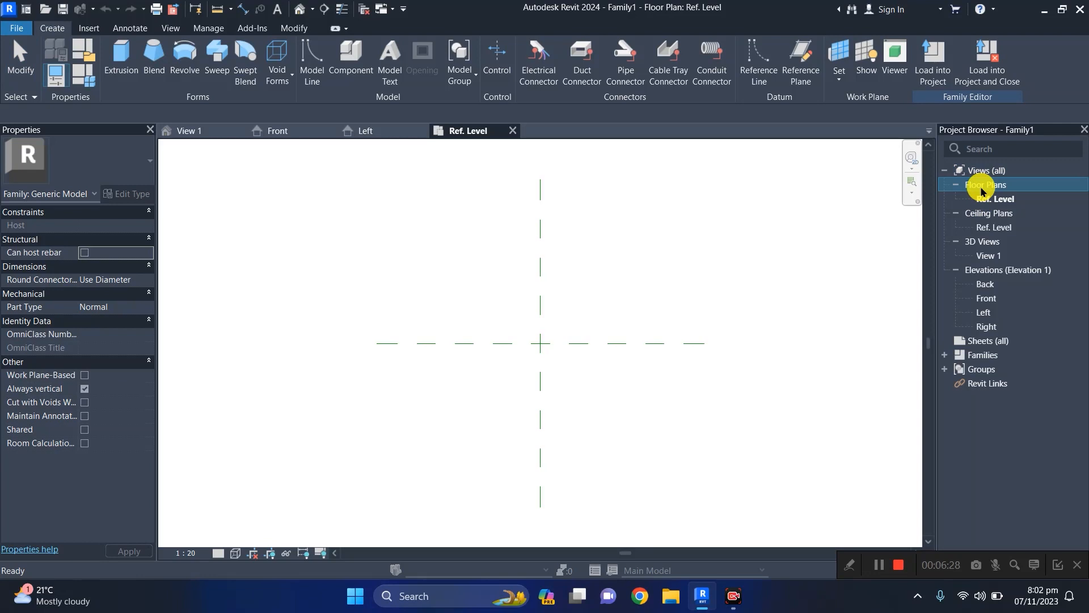
{"action": "left_click", "coordinate": [986, 215]}
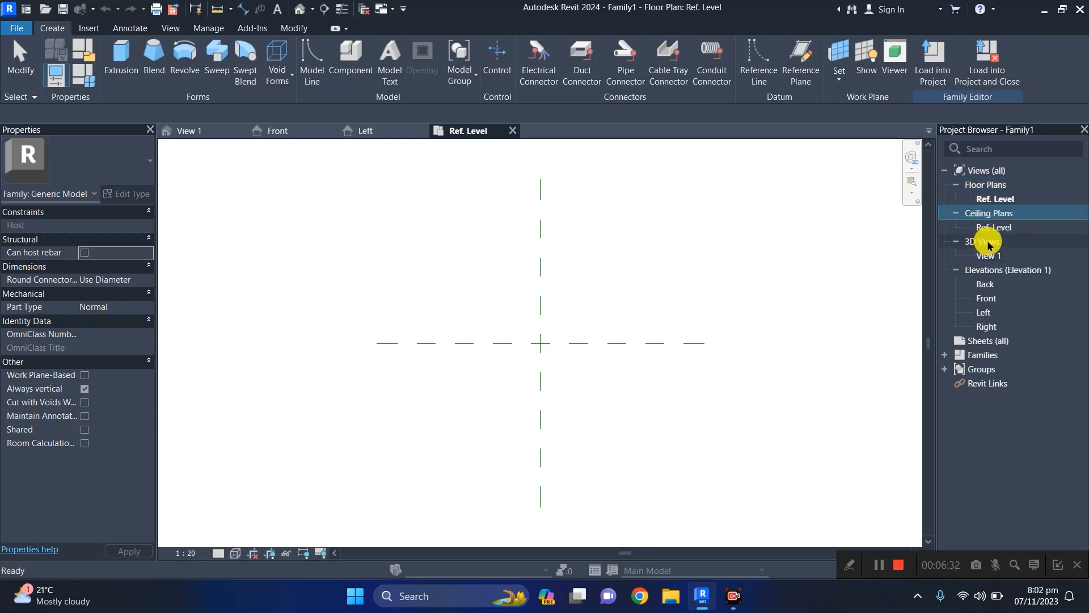
{"action": "left_click", "coordinate": [983, 243]}
{"action": "left_click", "coordinate": [980, 271]}
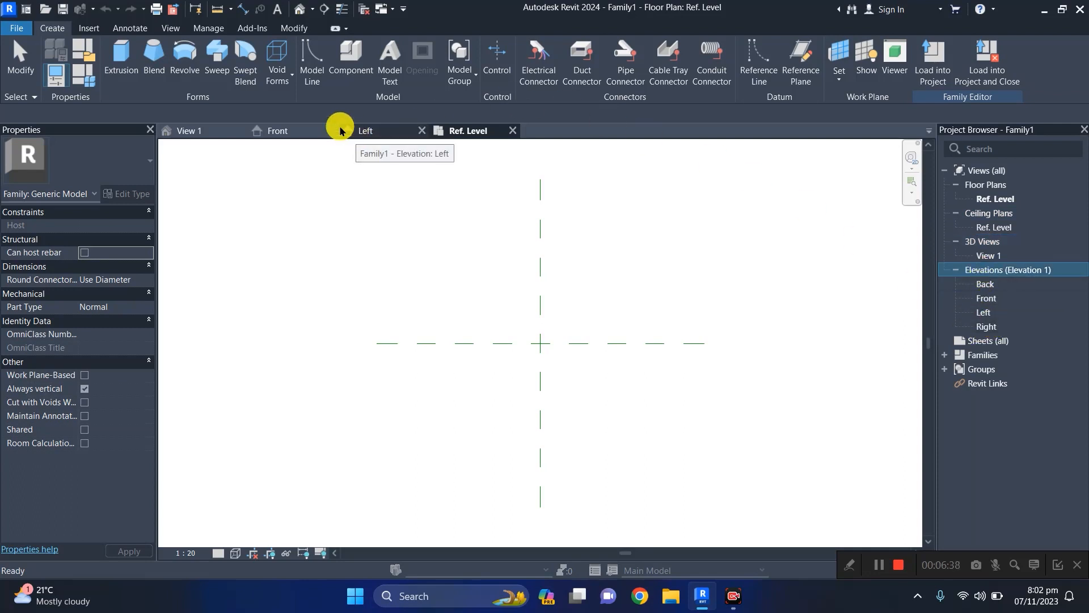
Step: Look at the open Left elevation, Front elevation and 3D View 1, finishing on the Front elevation
{"action": "left_click", "coordinate": [929, 132]}
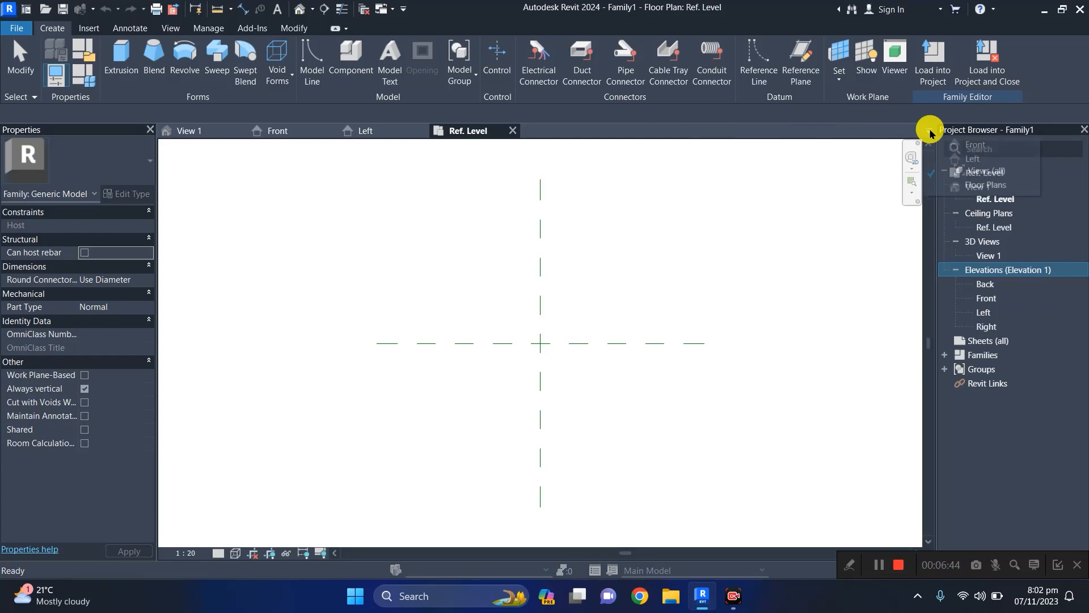
{"action": "left_click", "coordinate": [951, 162]}
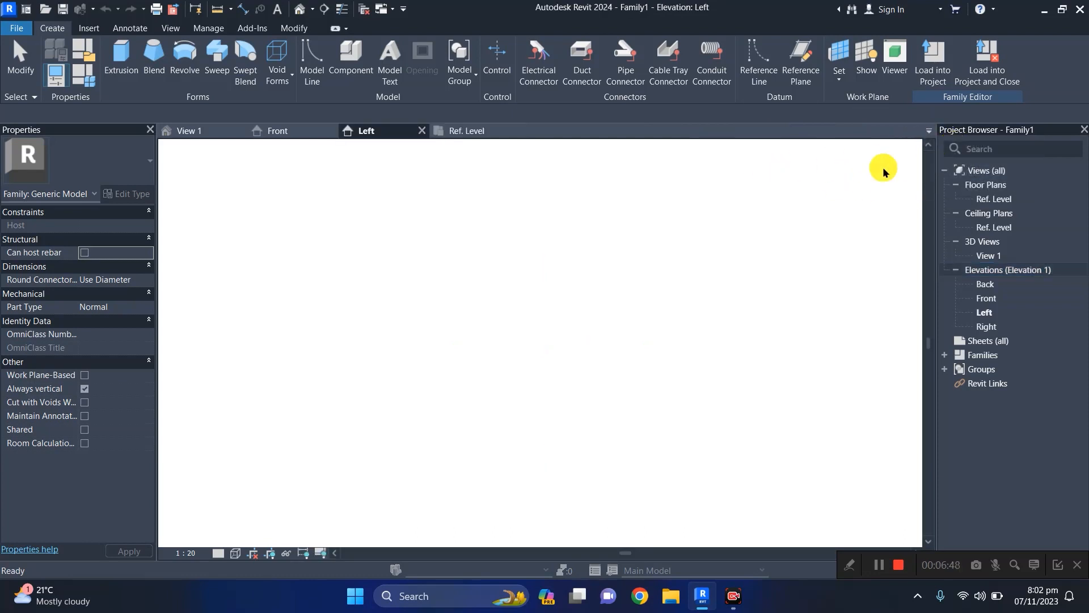
{"action": "left_click", "coordinate": [281, 132]}
{"action": "left_click", "coordinate": [189, 135]}
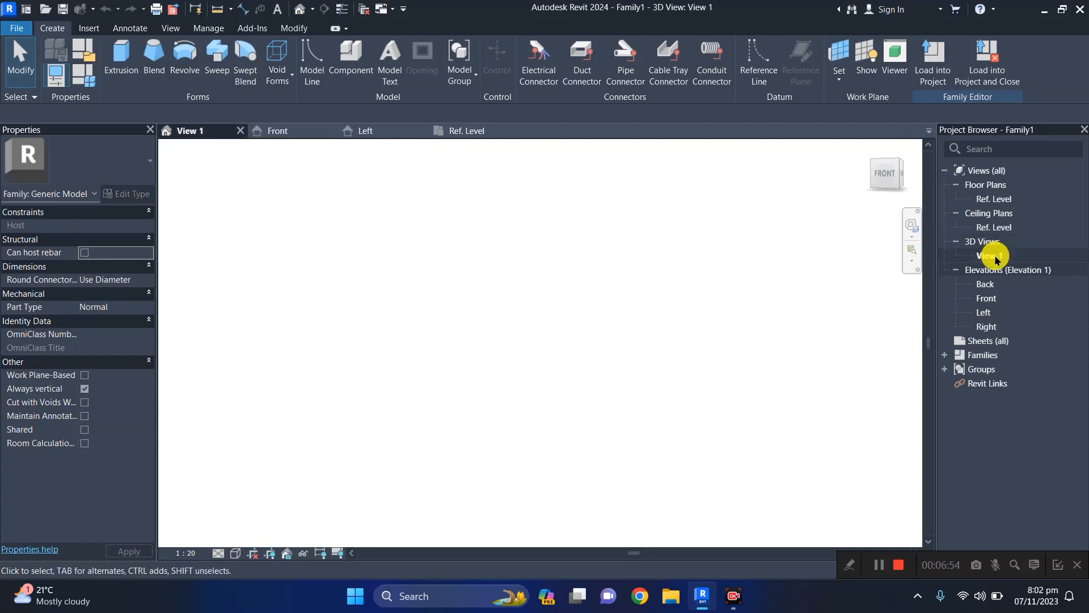
{"action": "left_click", "coordinate": [276, 130]}
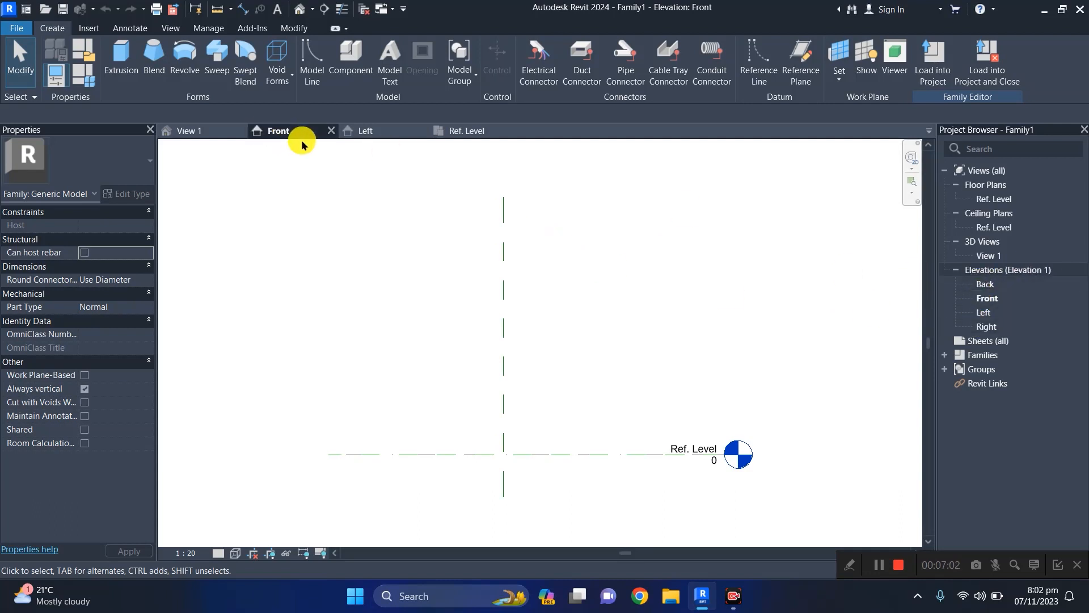
Step: Close and reopen the Front elevation, and move the Ref. Level floor plan to the end of the open views
{"action": "left_click", "coordinate": [330, 131]}
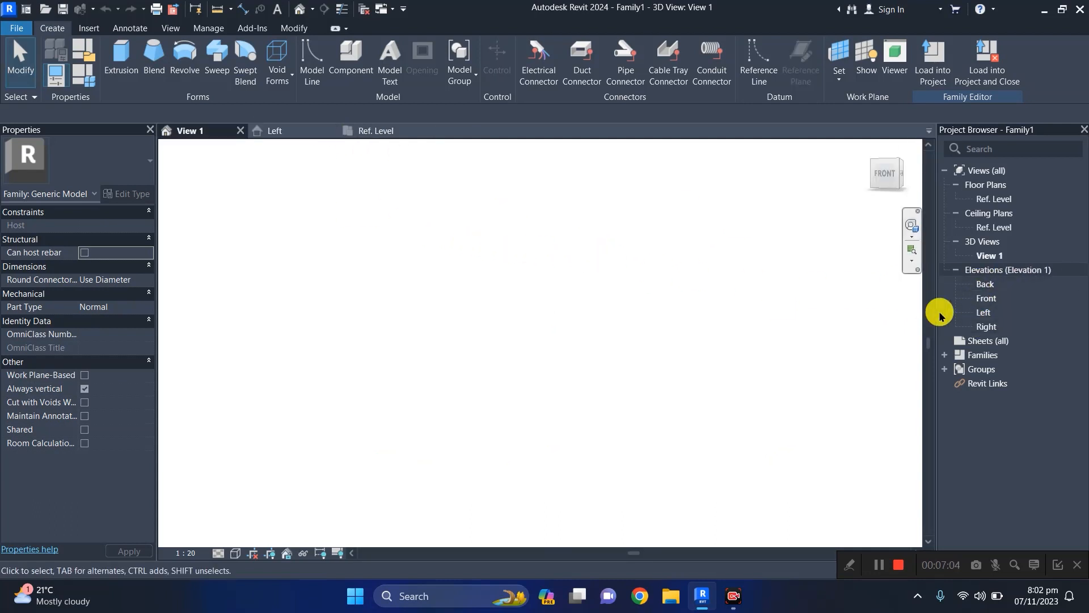
{"action": "left_click", "coordinate": [986, 301]}
{"action": "double_click", "coordinate": [986, 301]}
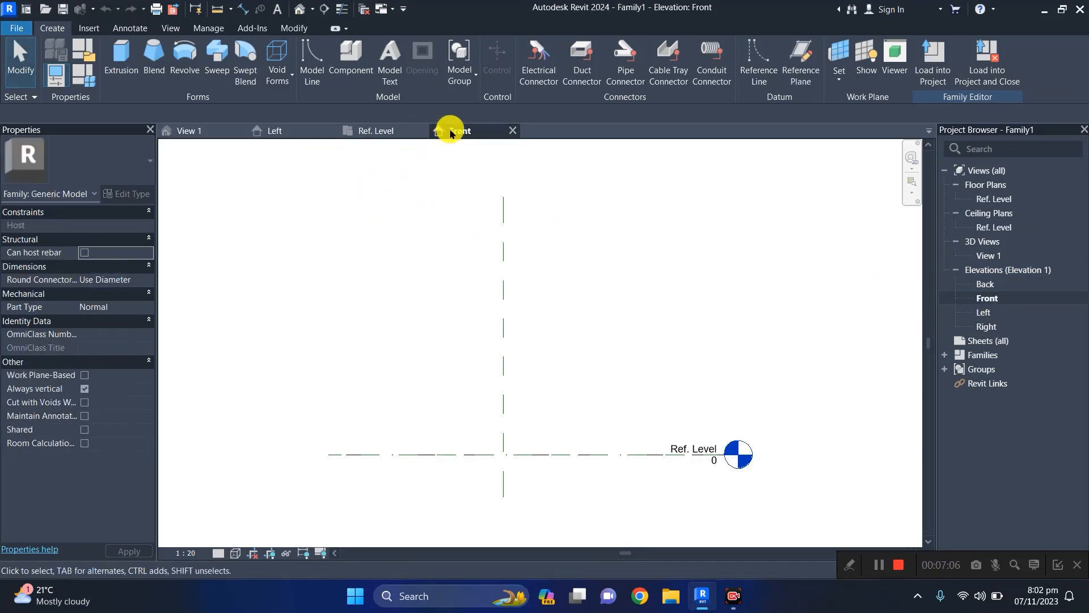
{"action": "left_click_drag", "start_coordinate": [373, 126], "coordinate": [564, 131]}
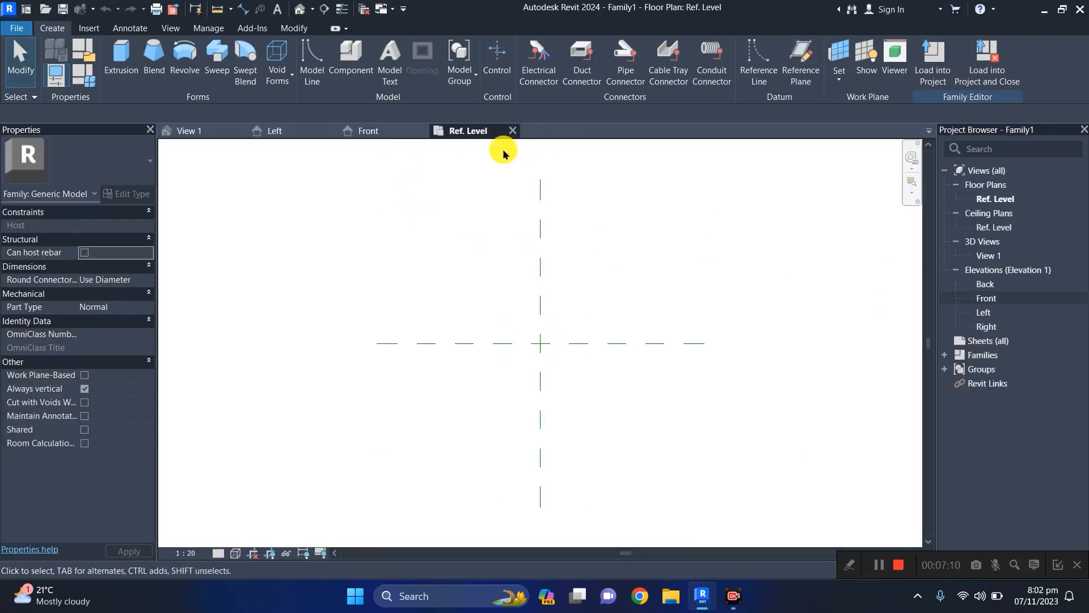
Step: Inspect the vertical and horizontal centre reference planes in the Ref. Level plan, then clear the selection
{"action": "left_click", "coordinate": [539, 245]}
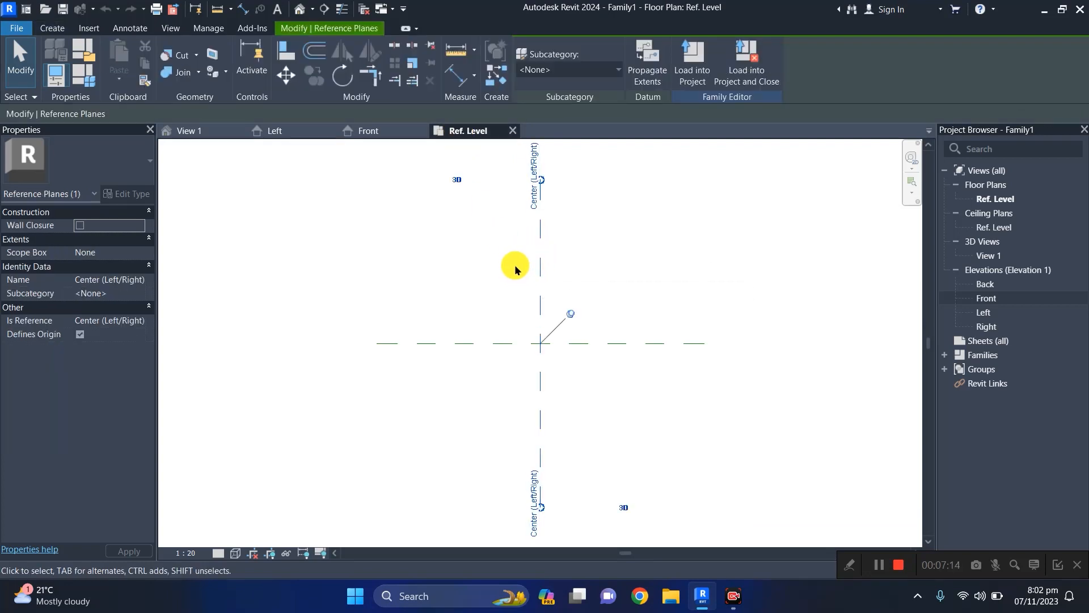
{"action": "left_click", "coordinate": [457, 343]}
{"action": "left_click", "coordinate": [464, 255]}
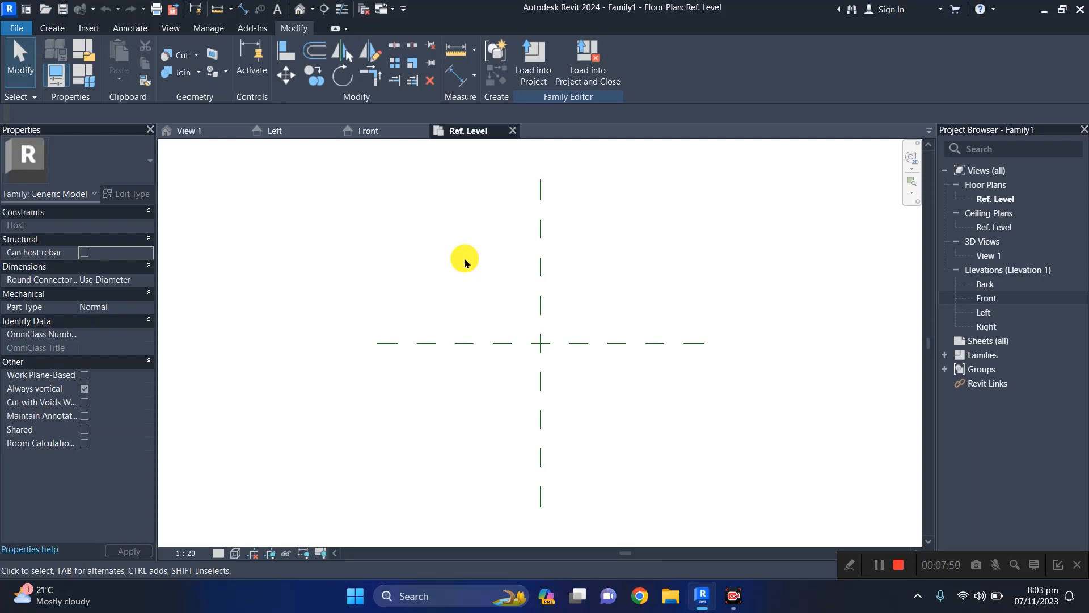
Step: Return to the Home screen and create a new project from the Structural Template
{"action": "left_click", "coordinate": [25, 9]}
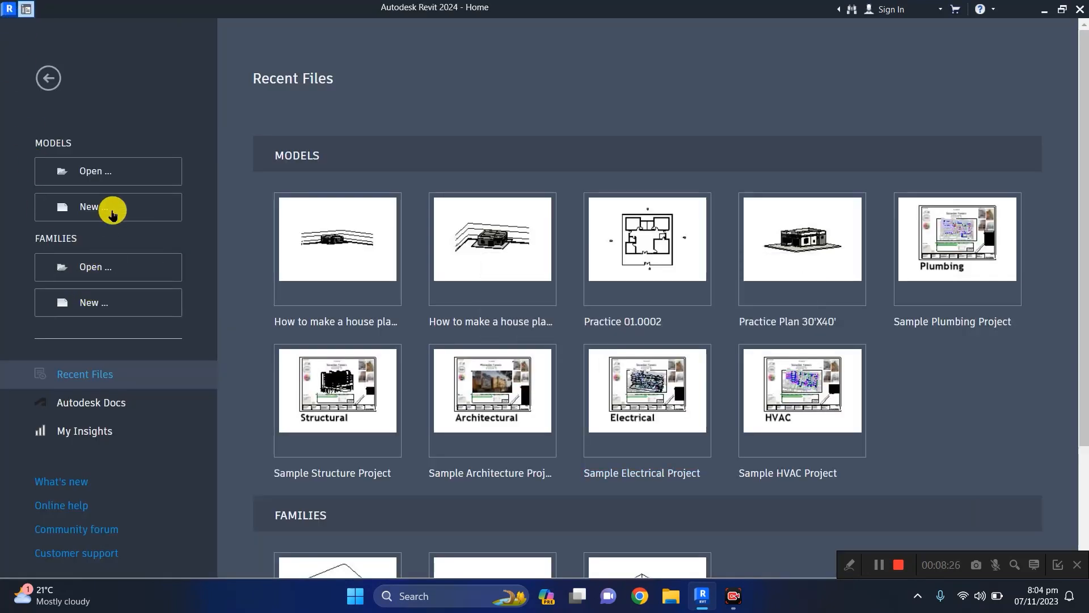
{"action": "left_click", "coordinate": [112, 210]}
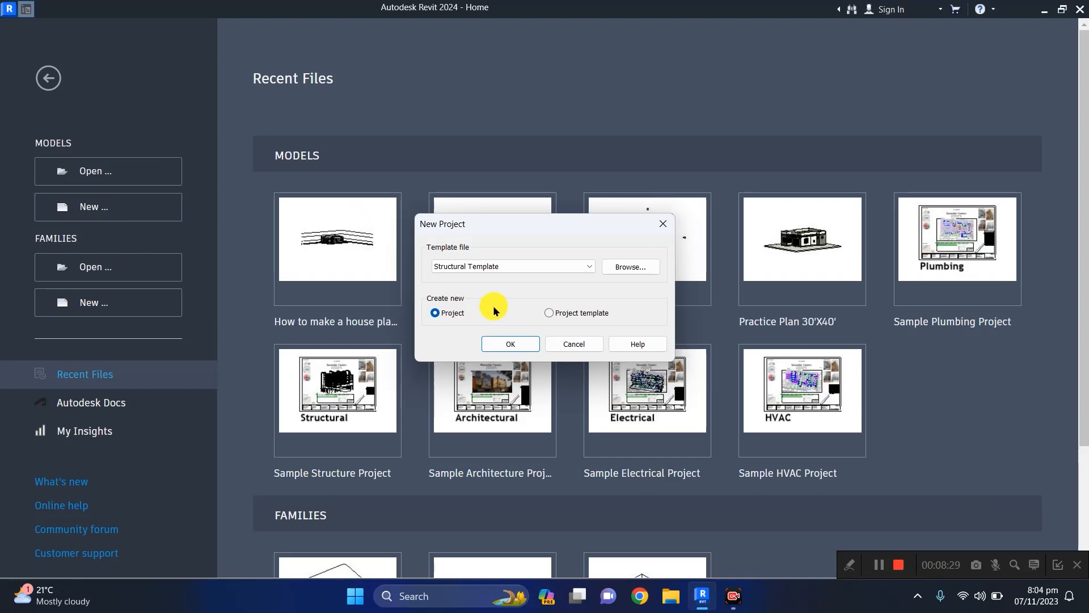
{"action": "left_click", "coordinate": [587, 266]}
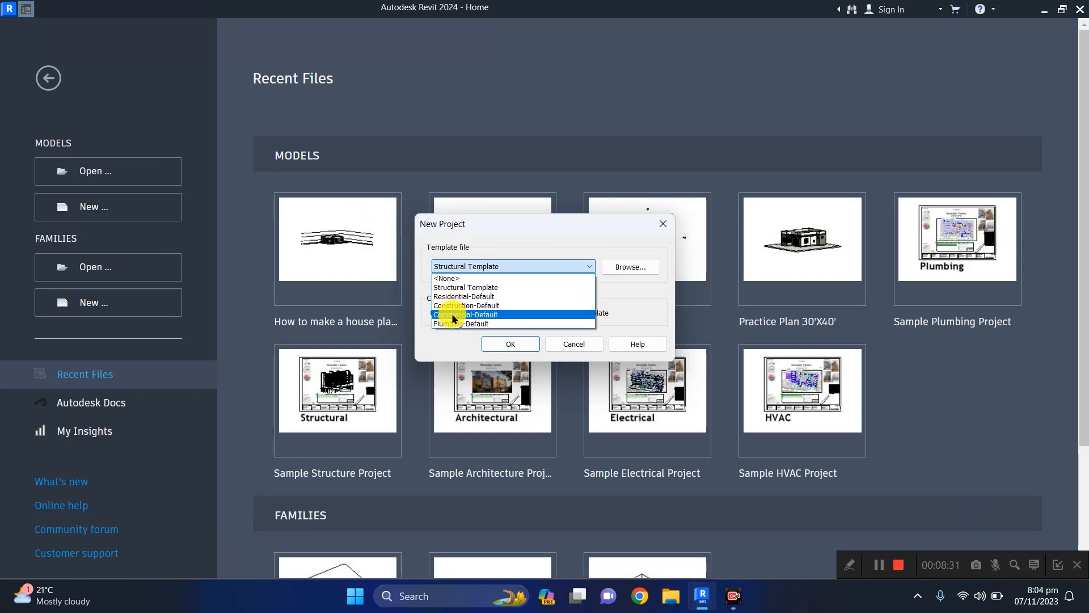
{"action": "left_click", "coordinate": [454, 287]}
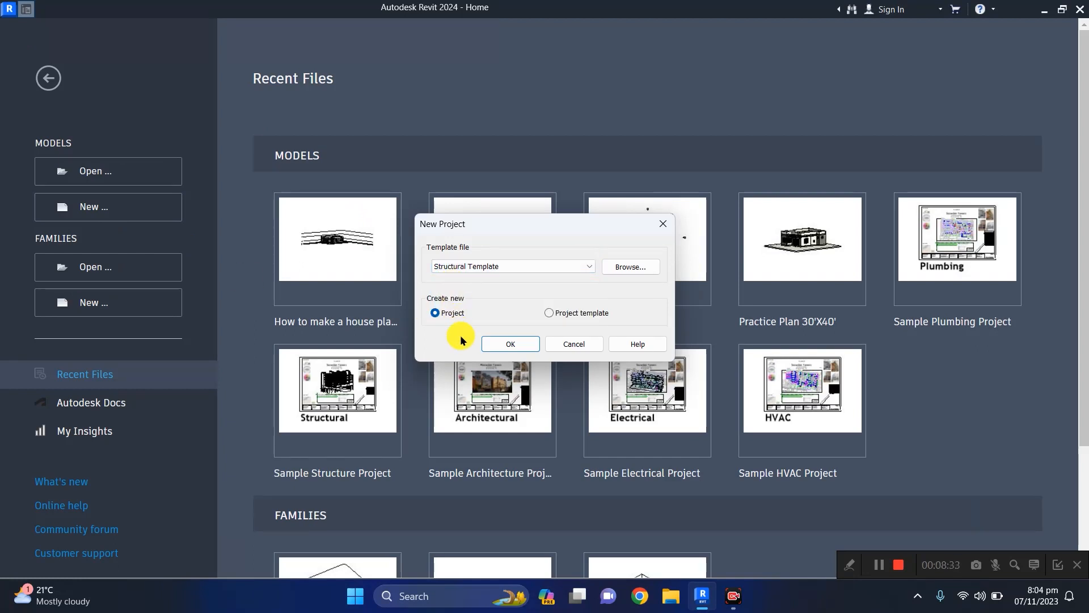
{"action": "left_click", "coordinate": [511, 344]}
{"action": "left_click", "coordinate": [48, 8]}
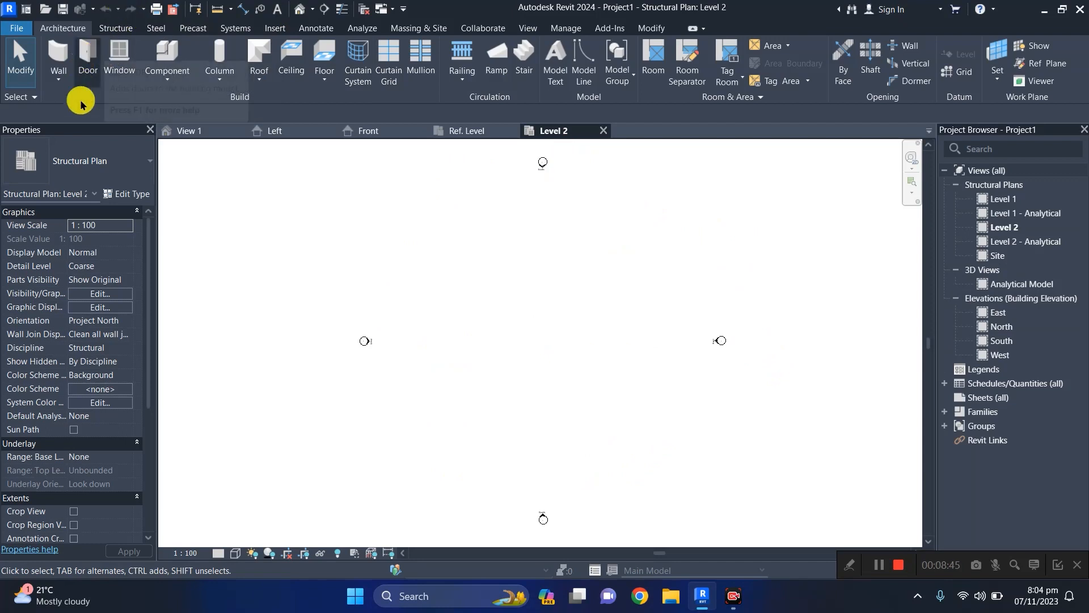
Step: Start an in-place model component in the Air Terminals category, named Air Terminals 1, after reviewing the category filter options
{"action": "left_click", "coordinate": [168, 79]}
{"action": "left_click", "coordinate": [170, 137]}
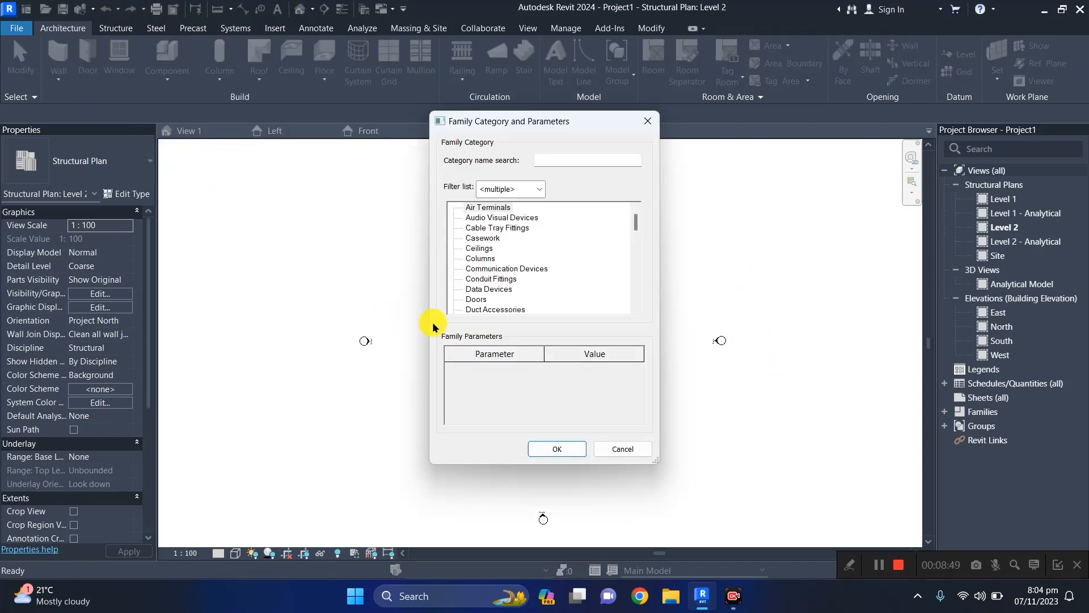
{"action": "left_click", "coordinate": [538, 189]}
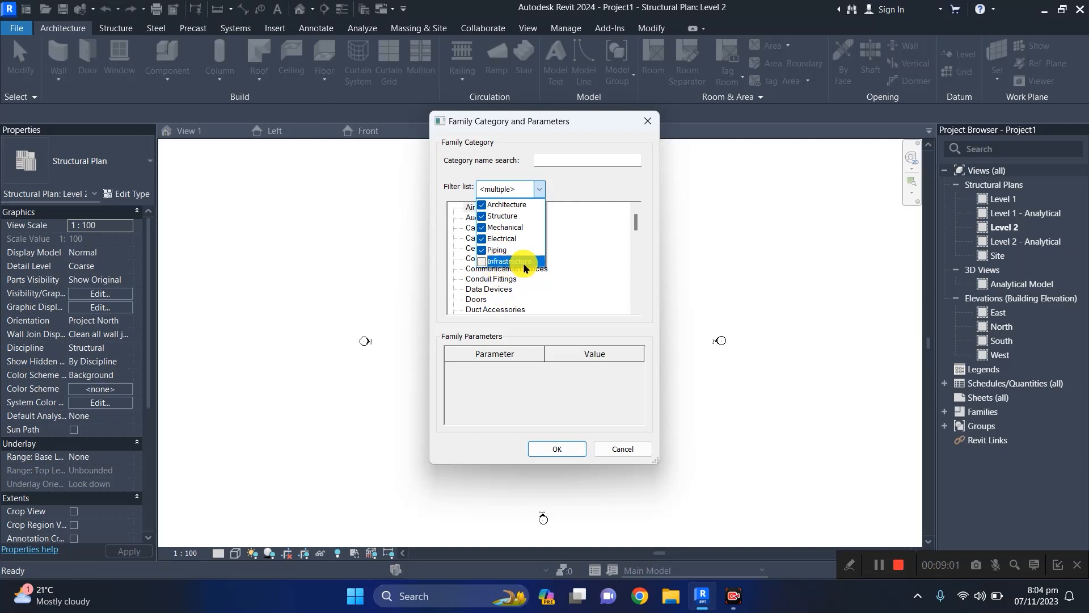
{"action": "left_click", "coordinate": [555, 449]}
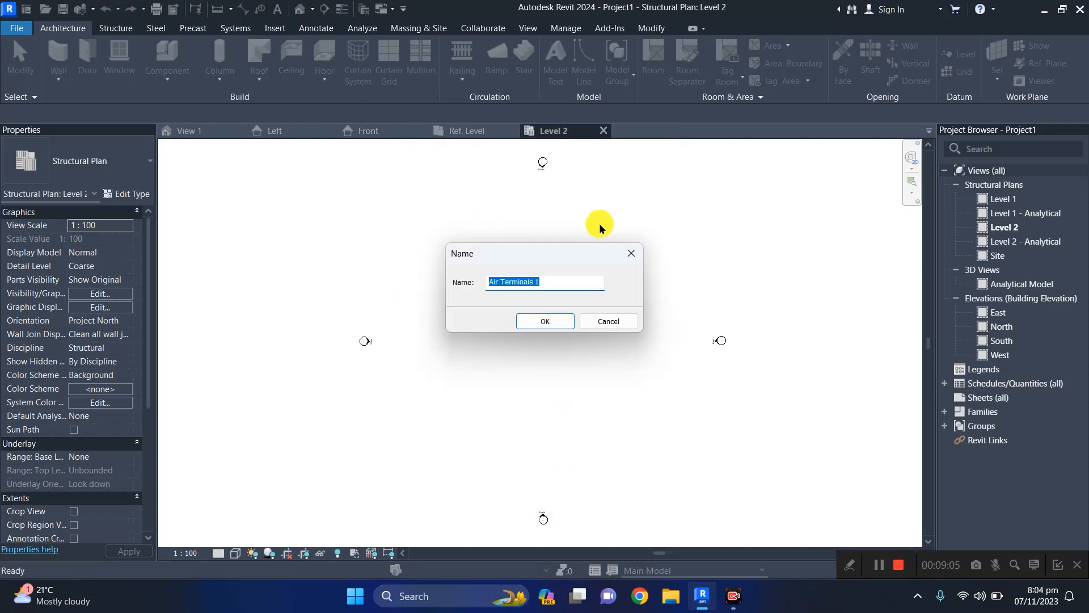
{"action": "left_click", "coordinate": [534, 319]}
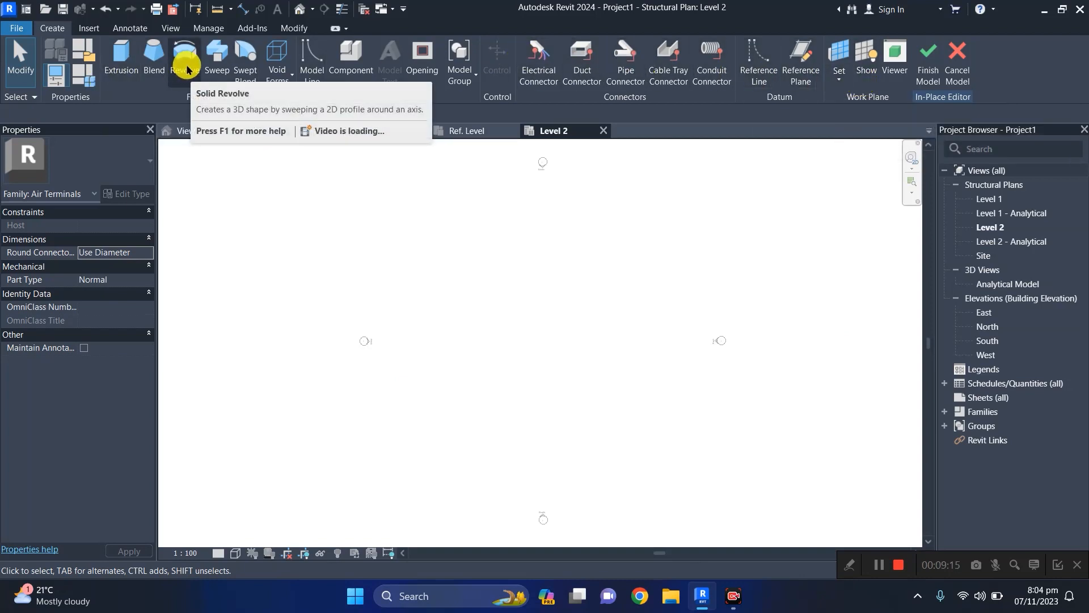
Step: Compare the family's Ref. Level plan with the project's Level 2 plan, and return to the Home screen
{"action": "left_click", "coordinate": [473, 130]}
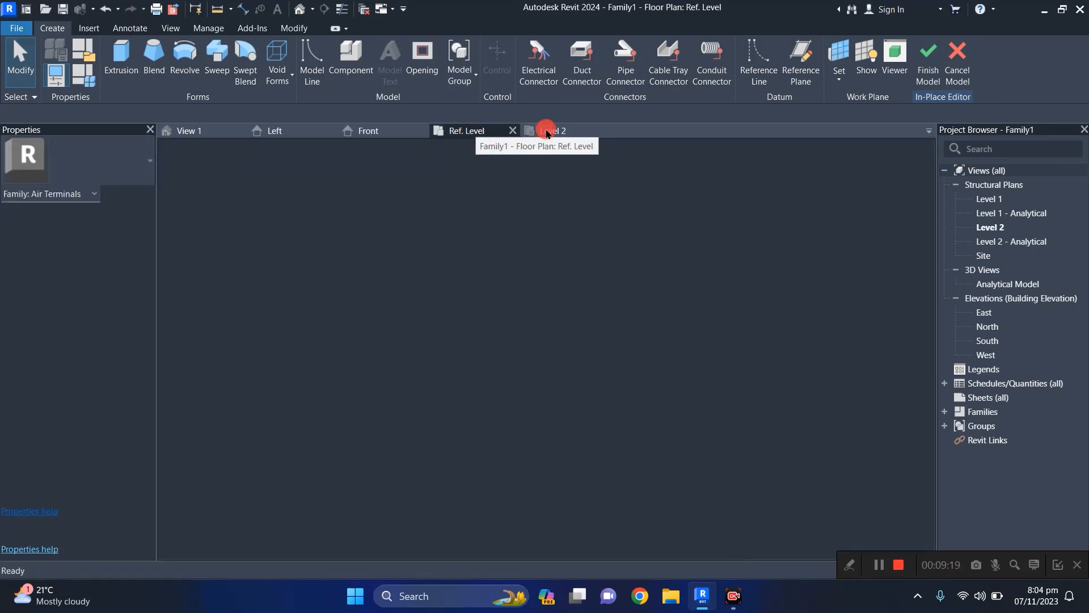
{"action": "left_click", "coordinate": [546, 132]}
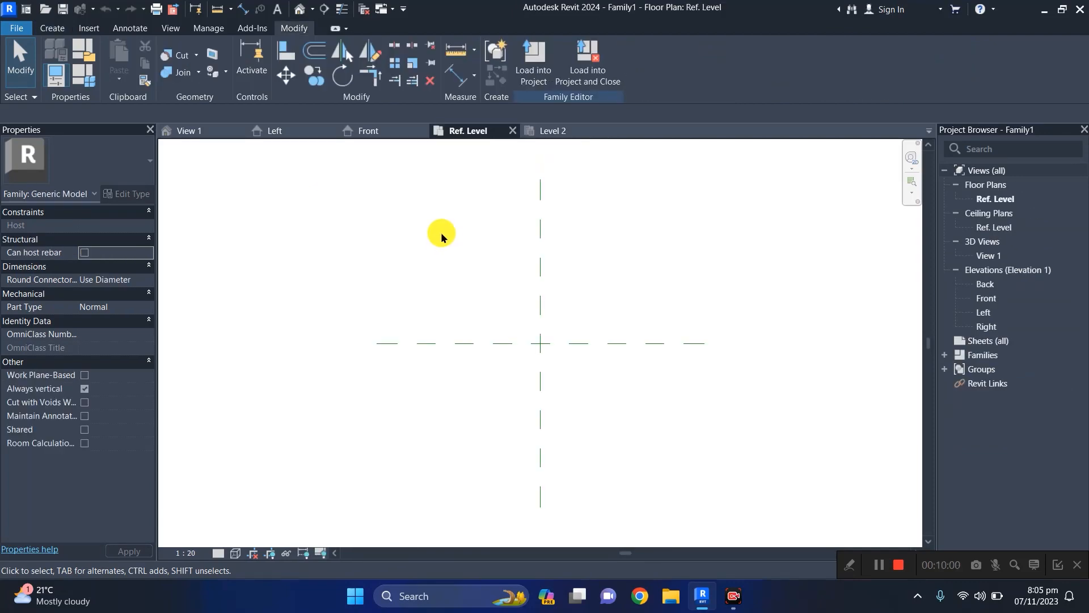
{"action": "left_click", "coordinate": [25, 9]}
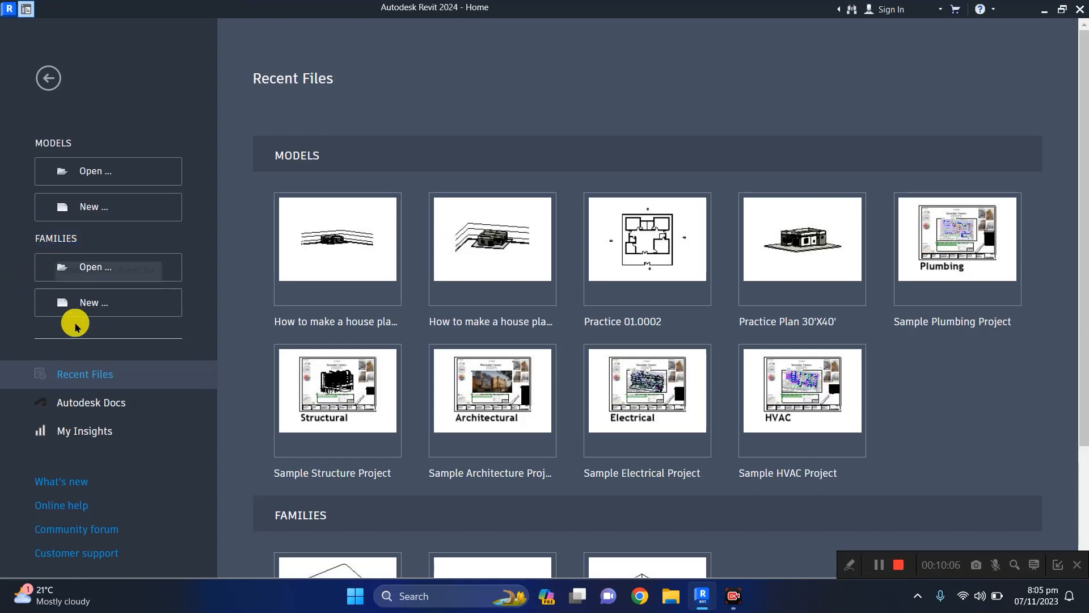
{"action": "left_click", "coordinate": [849, 565]}
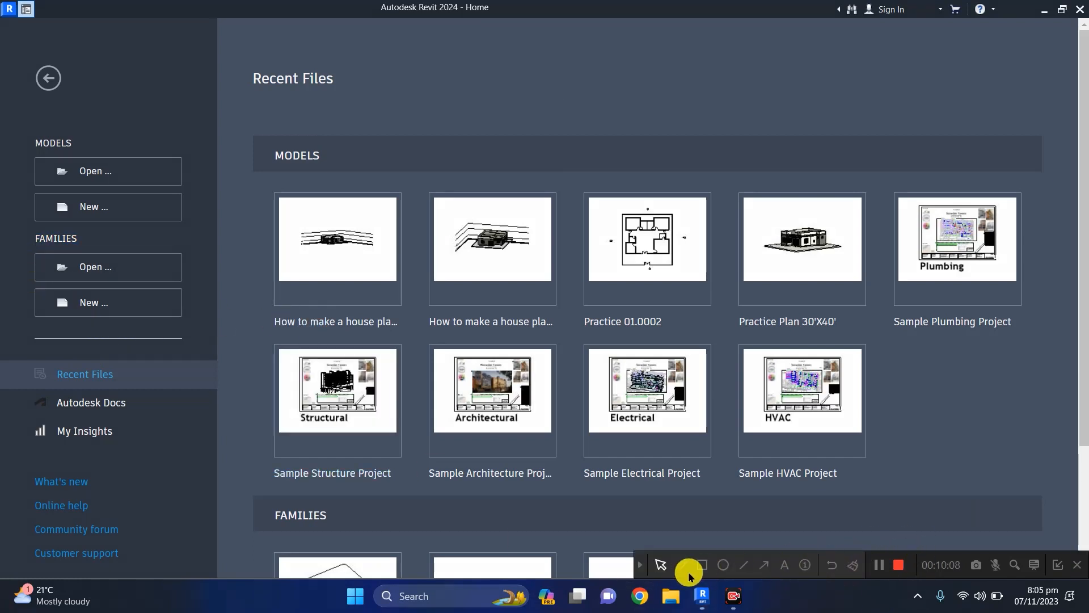
{"action": "left_click", "coordinate": [703, 564]}
{"action": "mouse_move", "coordinate": [20, 228]}
{"action": "left_mouse_down"}
{"action": "mouse_move", "coordinate": [225, 327]}
{"action": "mouse_move", "coordinate": [197, 327]}
{"action": "left_mouse_up"}
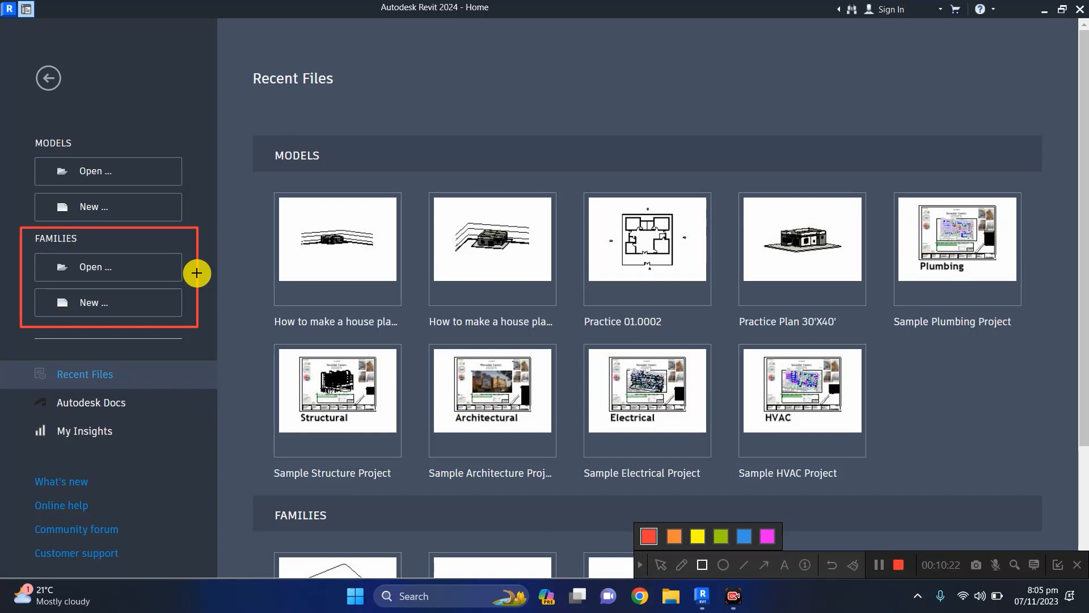
{"action": "mouse_move", "coordinate": [19, 129]}
{"action": "left_mouse_down"}
{"action": "mouse_move", "coordinate": [99, 205]}
{"action": "mouse_move", "coordinate": [204, 217]}
{"action": "mouse_move", "coordinate": [205, 227]}
{"action": "mouse_move", "coordinate": [188, 226]}
{"action": "left_mouse_up"}
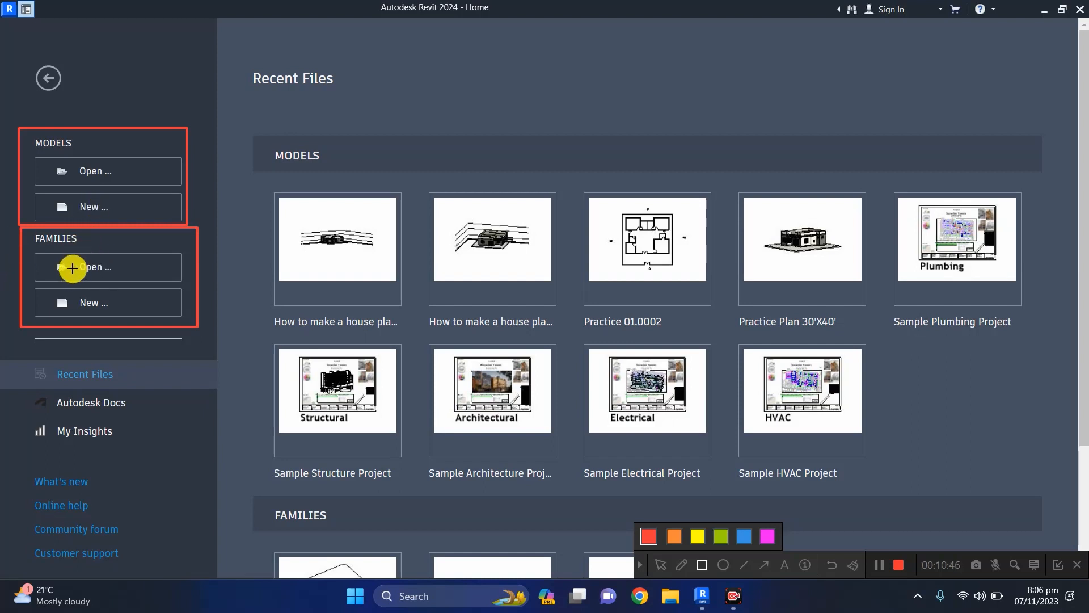
{"action": "key", "text": "ctrl+d"}
{"action": "left_click_drag", "start_coordinate": [22, 227], "coordinate": [86, 248]}
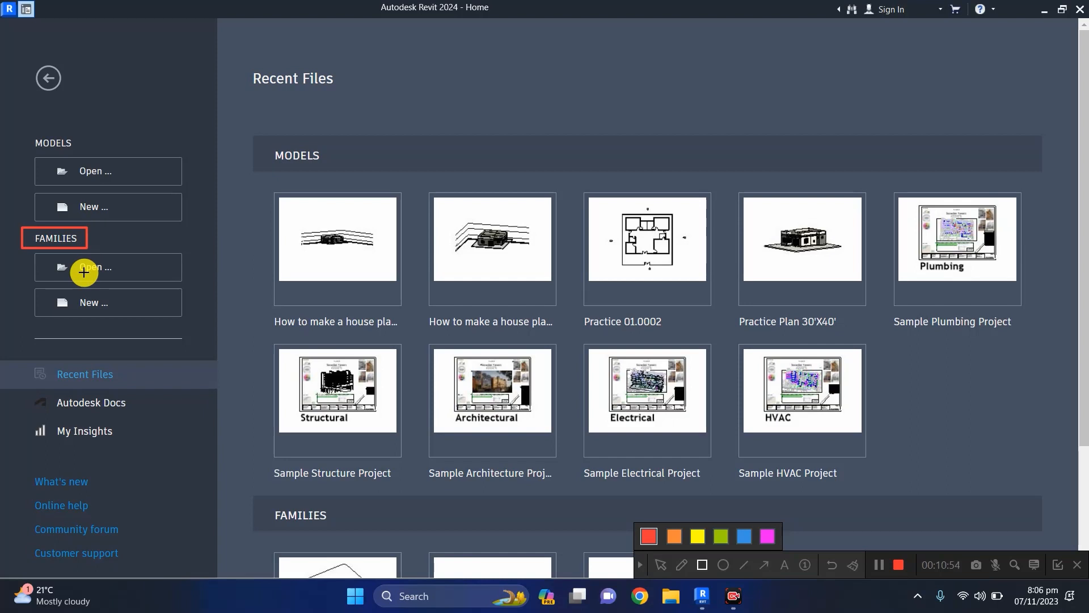
{"action": "left_click_drag", "start_coordinate": [12, 282], "coordinate": [198, 323]}
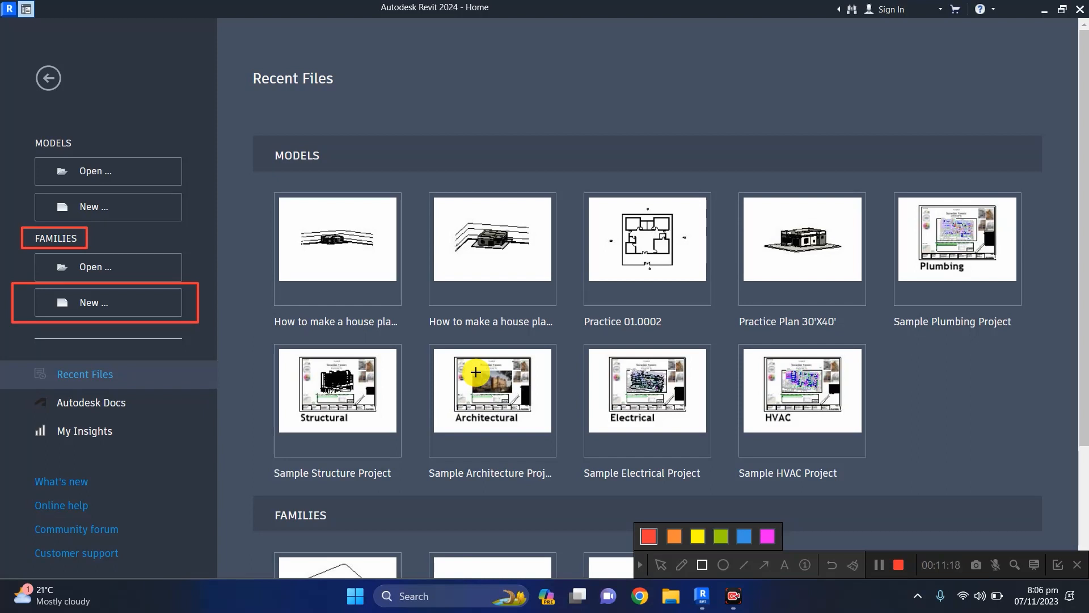
{"action": "key", "text": "ctrl+d"}
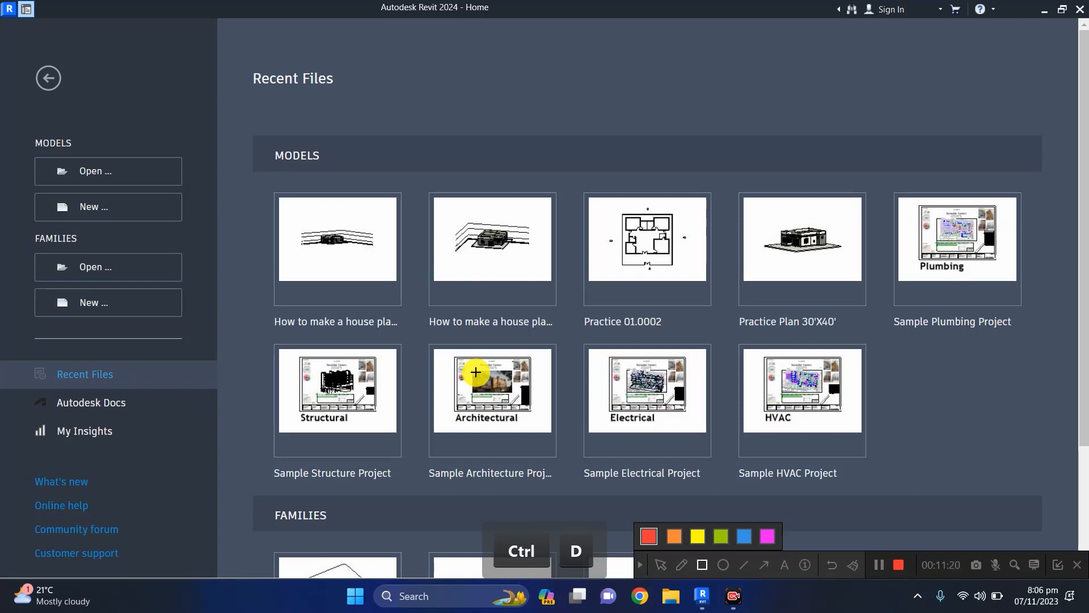